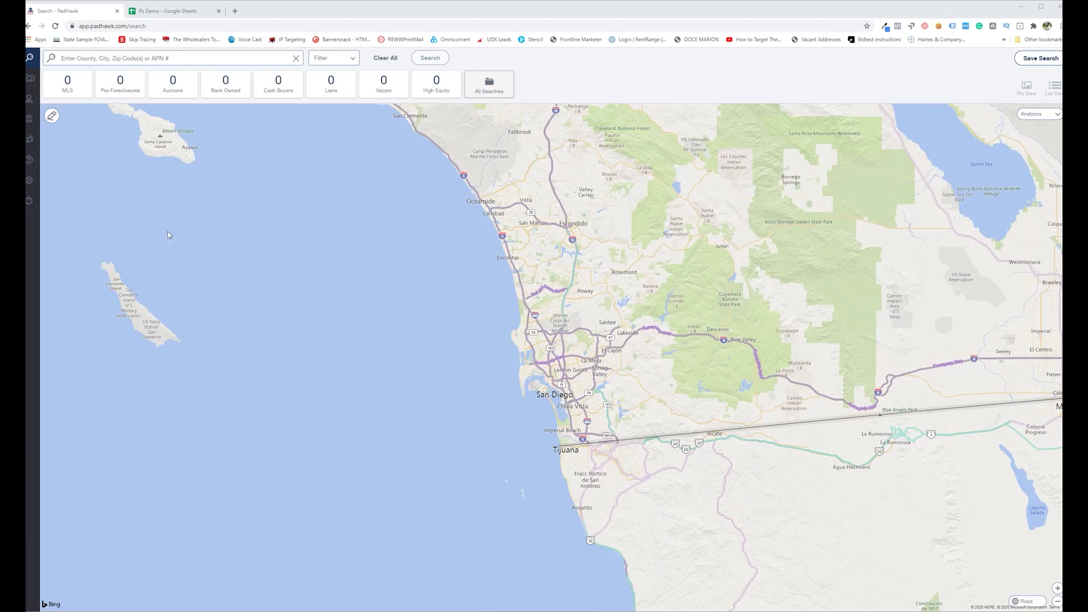
left_click(123, 59)
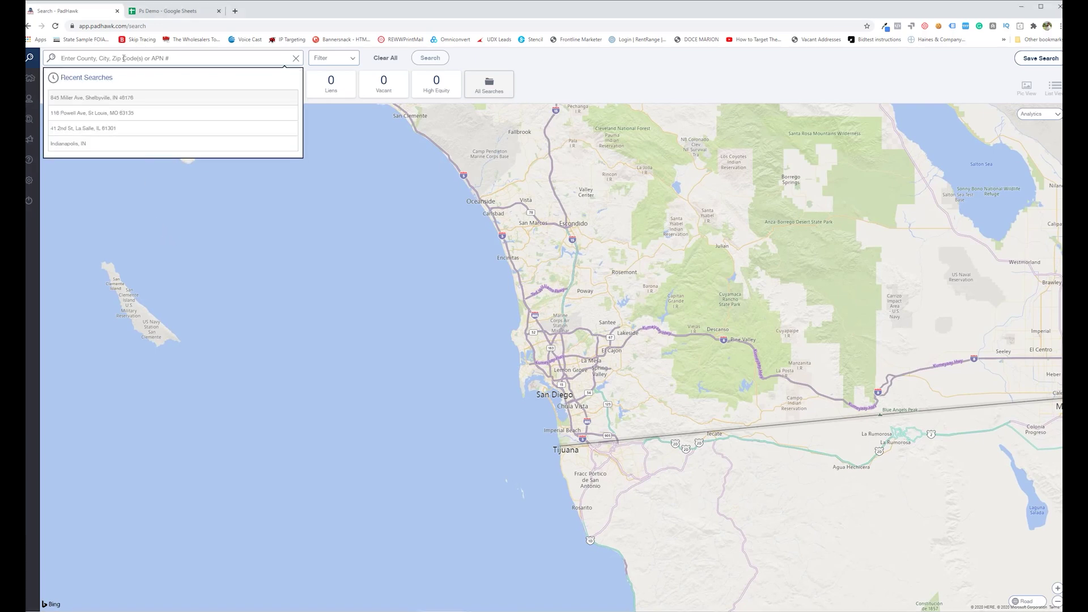
type("348")
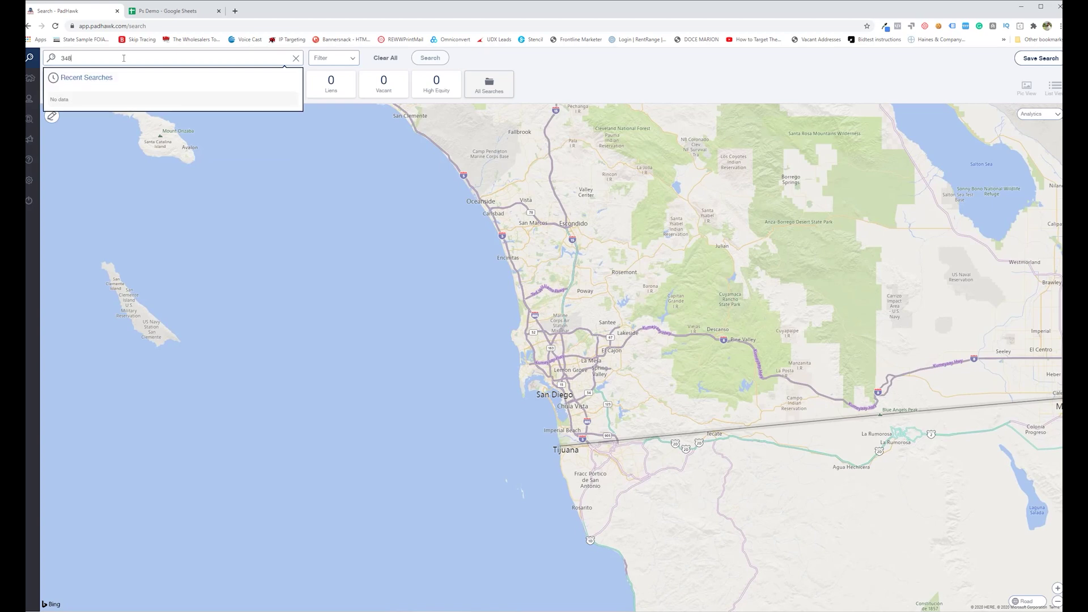
type(" n 17th ave")
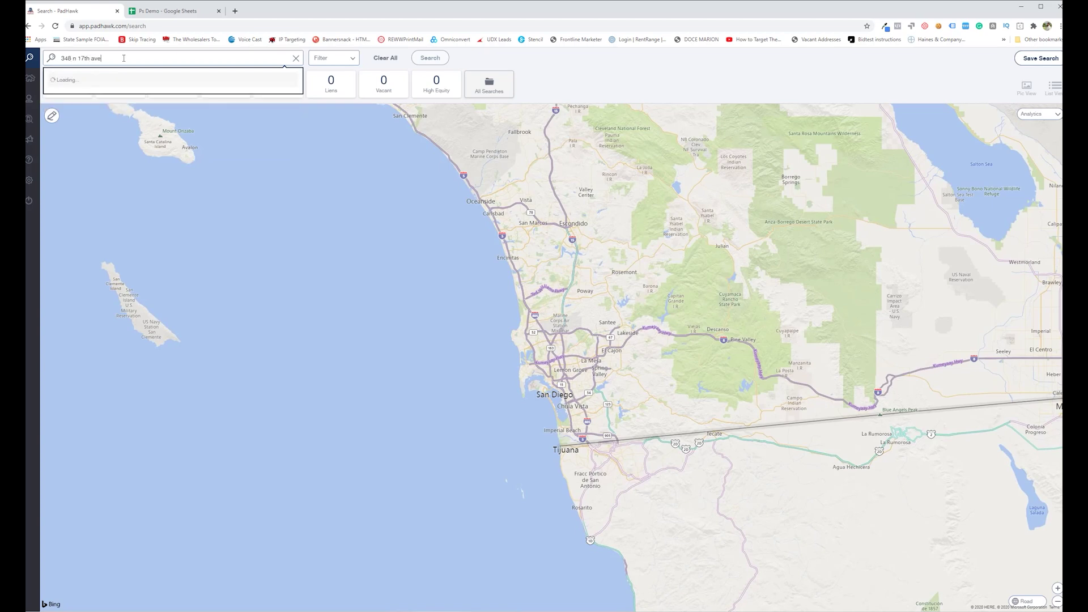
left_click(117, 95)
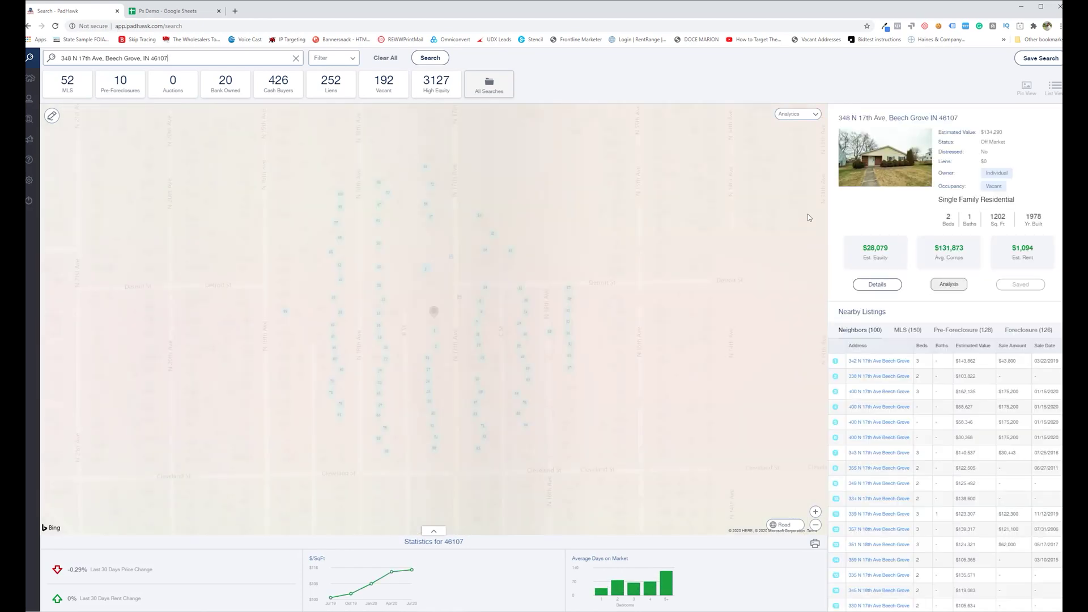
View the property's full details, close them, and switch to the Ps Demo spreadsheet.
left_click(882, 283)
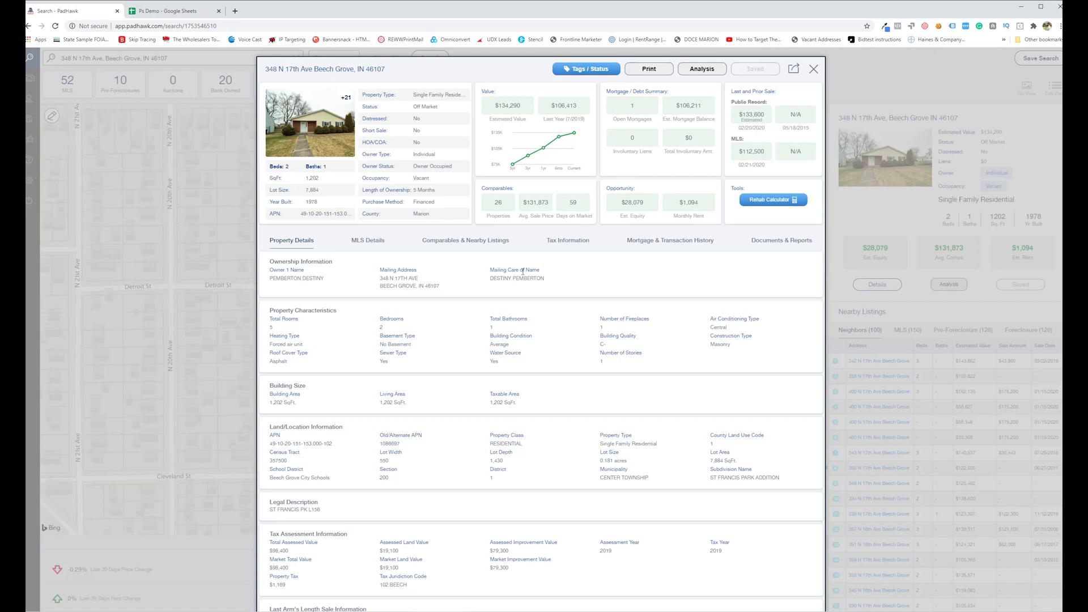
left_click(814, 69)
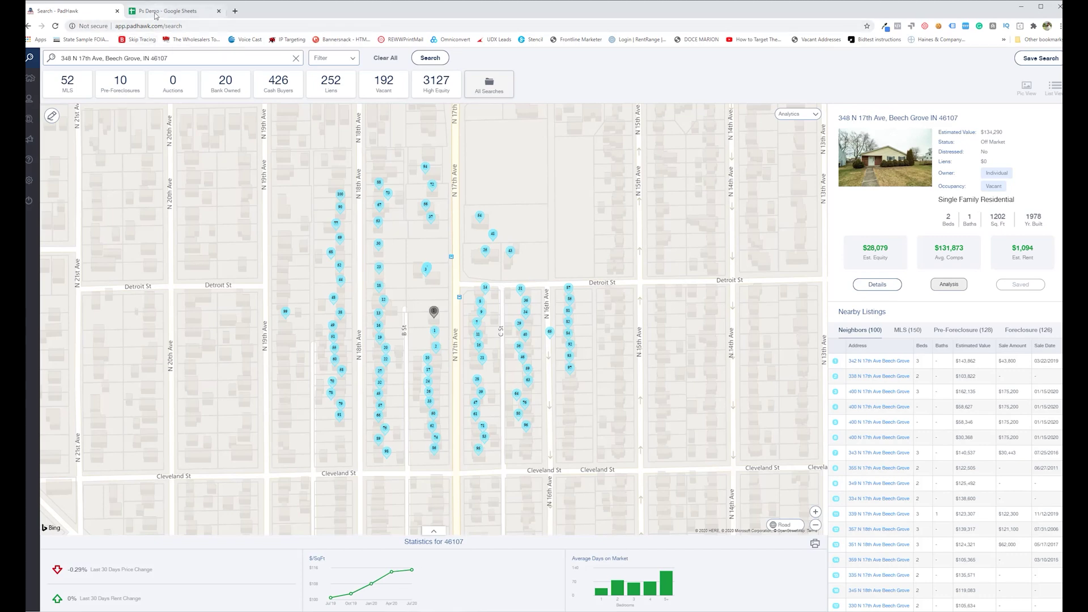
left_click(155, 13)
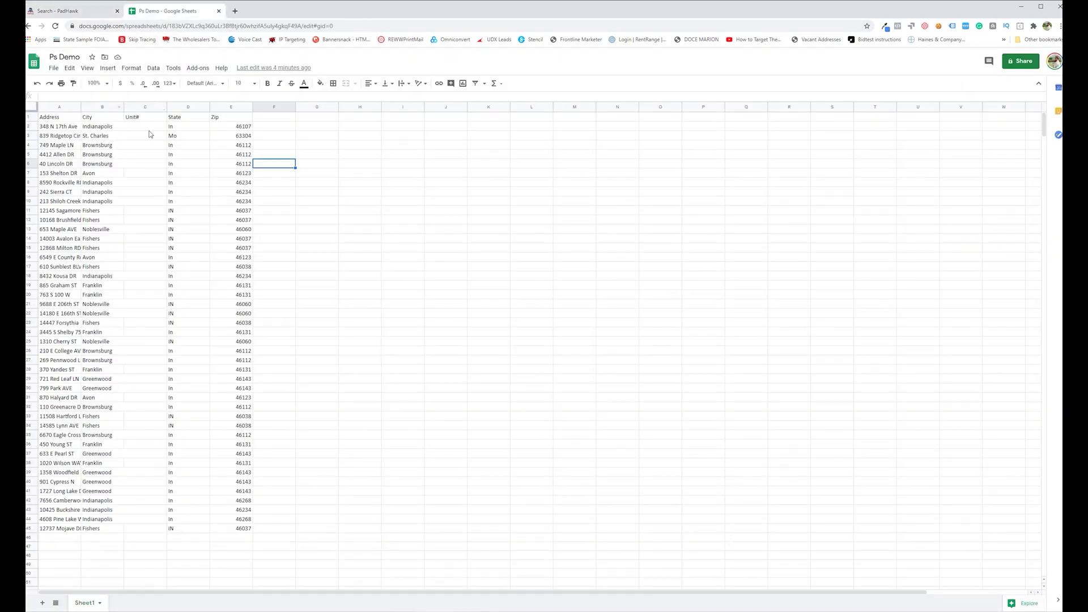
Go back to PadHawk's My Properties saved list and open the Import Properties dialog.
left_click(90, 13)
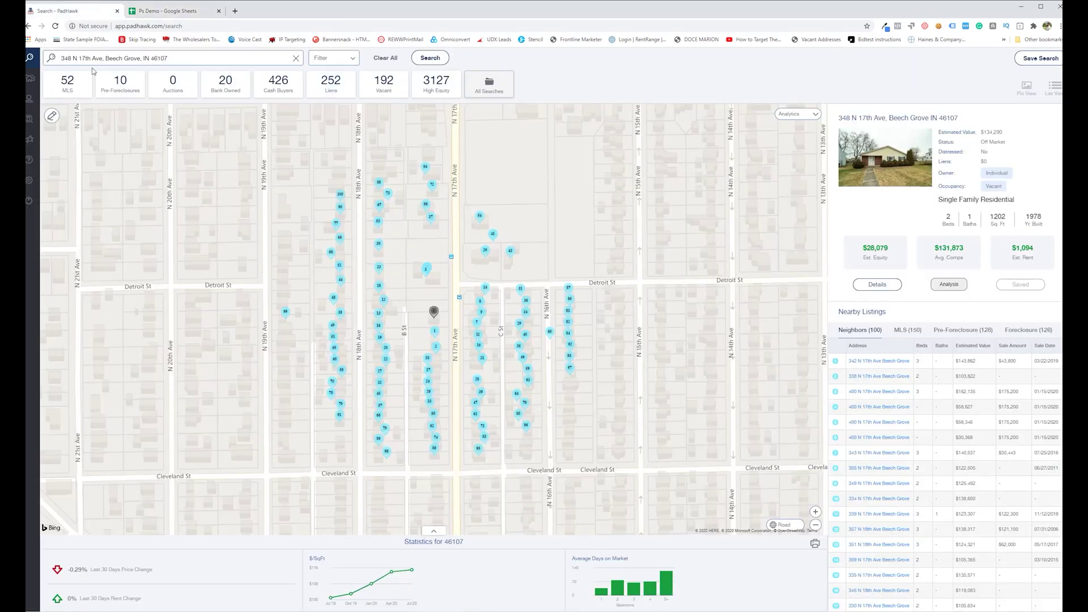
mouse_move(39, 83)
left_click(40, 81)
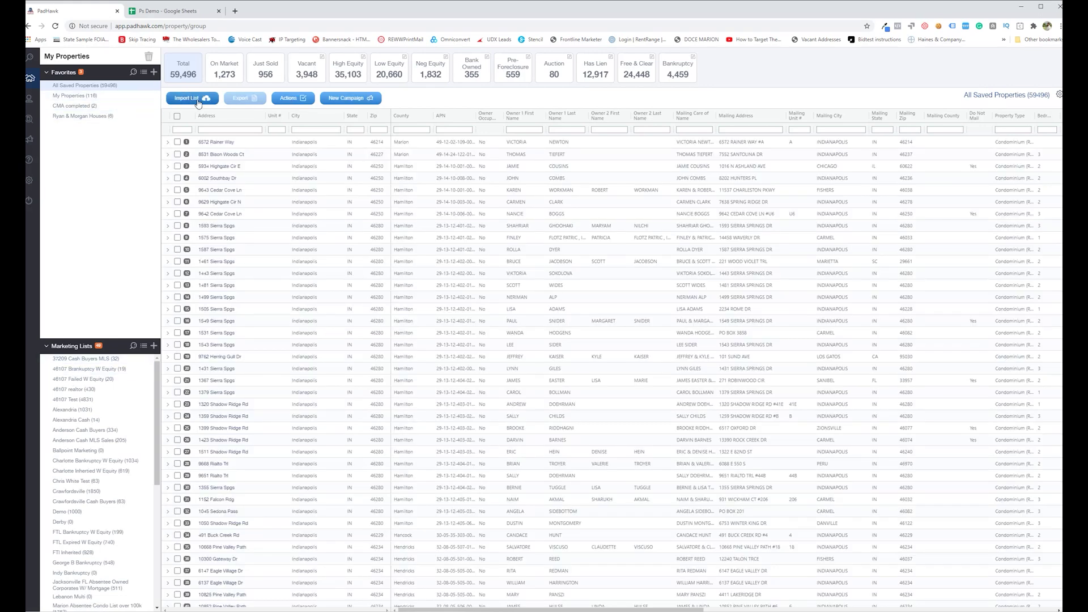
left_click(187, 98)
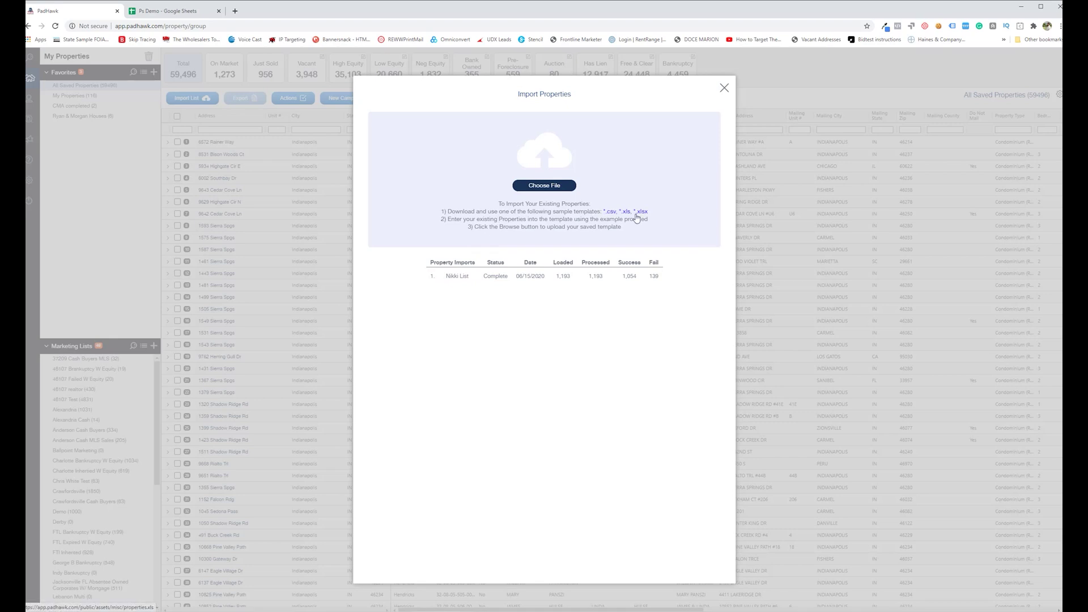
Check the Ps Demo spreadsheet, then browse for properties (1).csv on the Desktop.
left_click(188, 13)
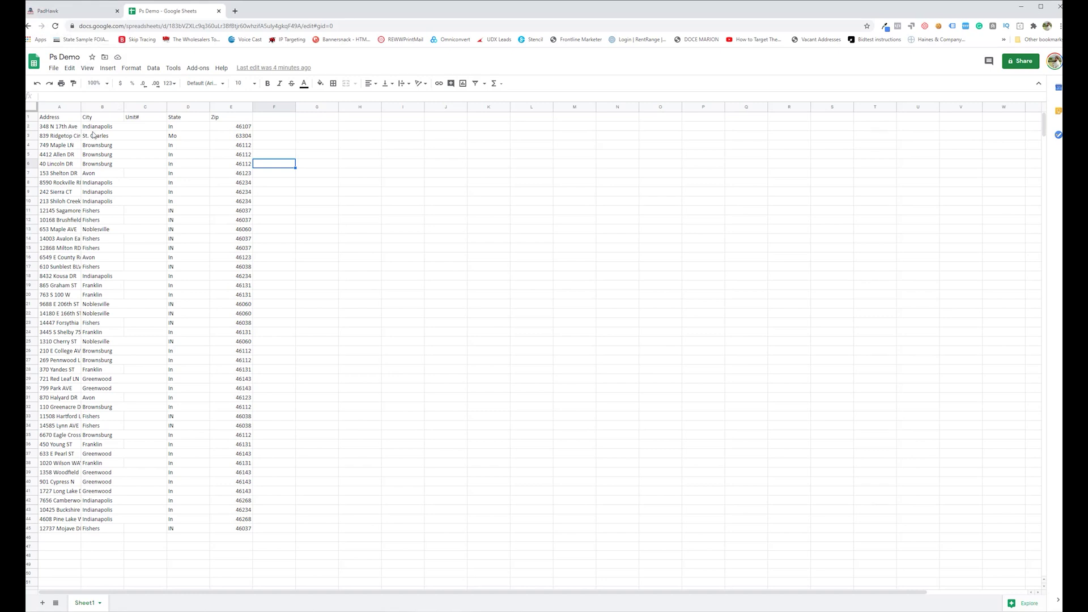
left_click(93, 13)
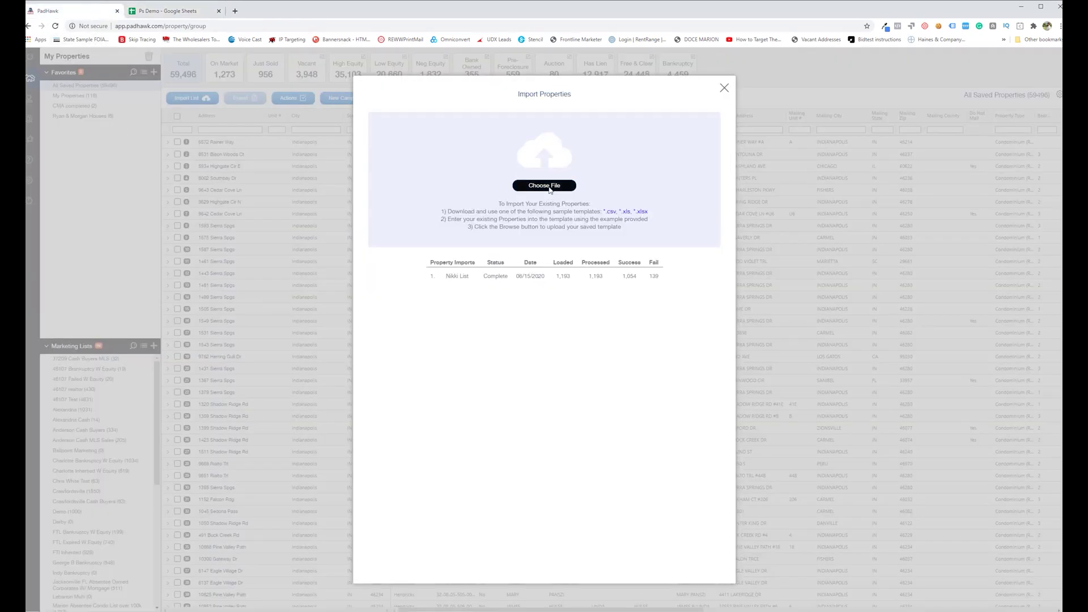
left_click(544, 186)
Import properties (1).csv into a new 'PS Demo' marketing list, saving 42 of 44 properties.
left_click(252, 78)
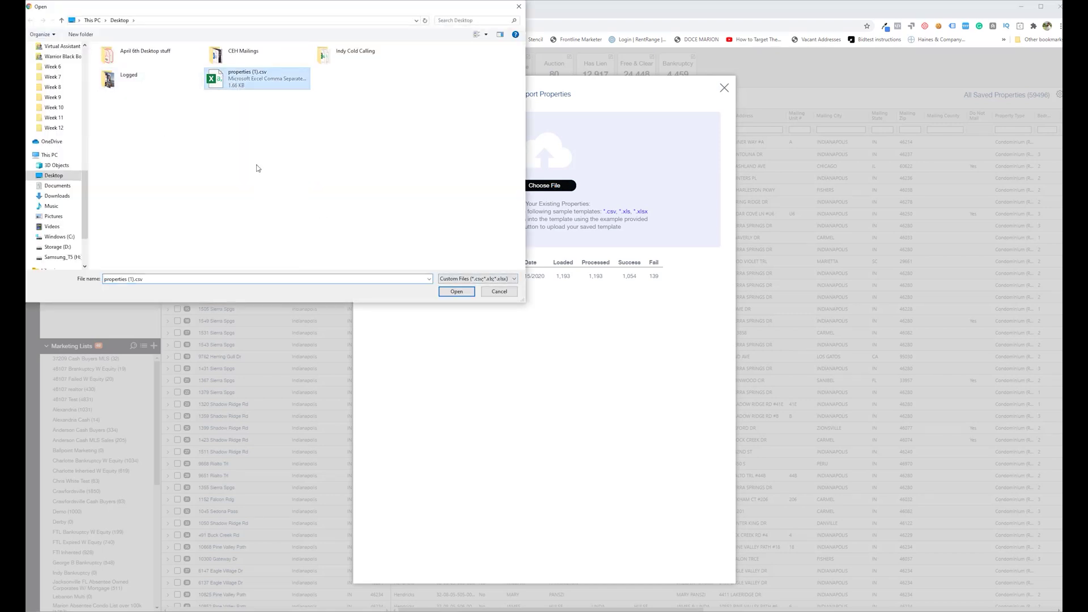
left_click(466, 294)
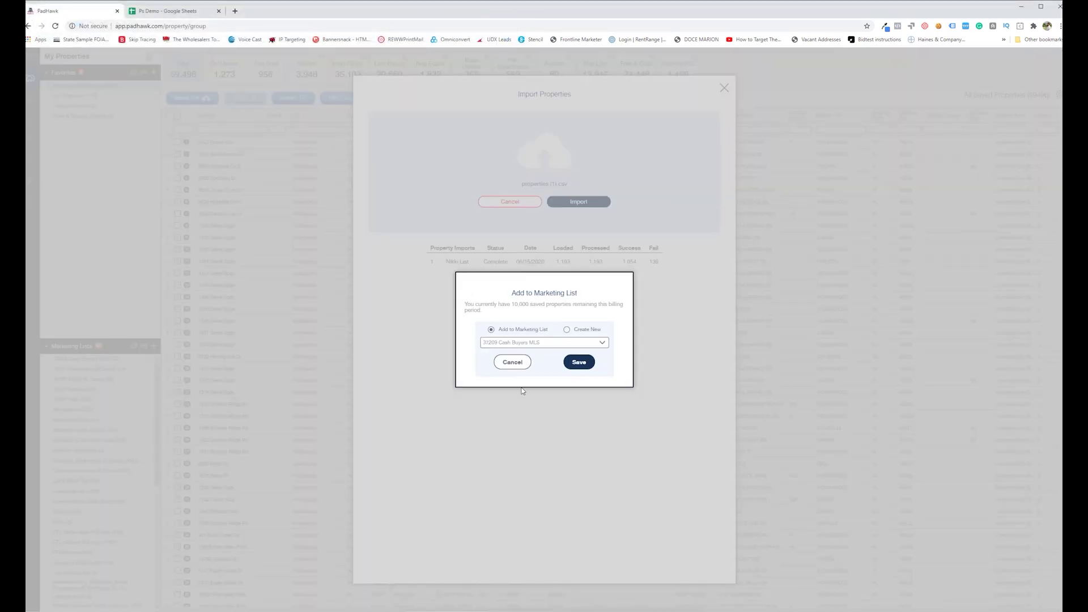
left_click(568, 330)
left_click(571, 343)
type("PS Demo")
left_click(579, 361)
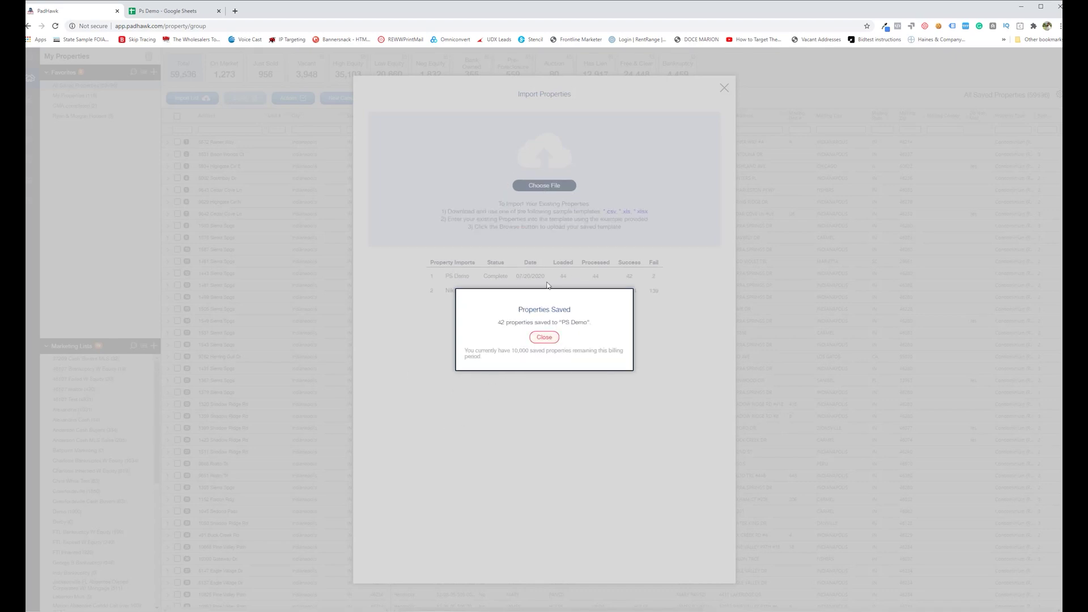
left_click(547, 338)
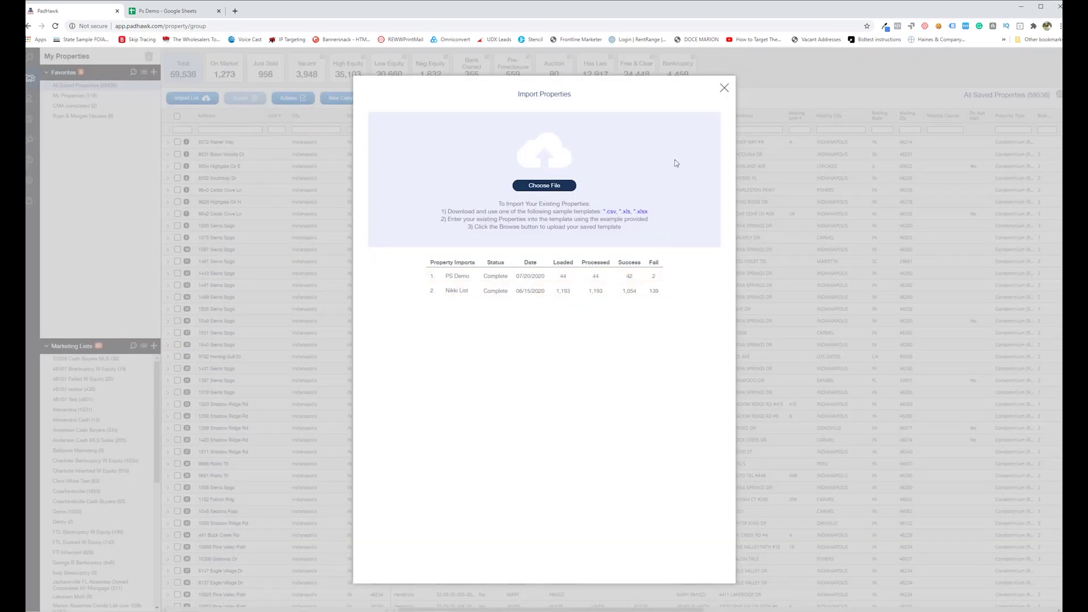
Open the PS Demo (42) list, scroll across its owner and equity columns, and select all 42 properties.
mouse_move(635, 278)
left_click(724, 90)
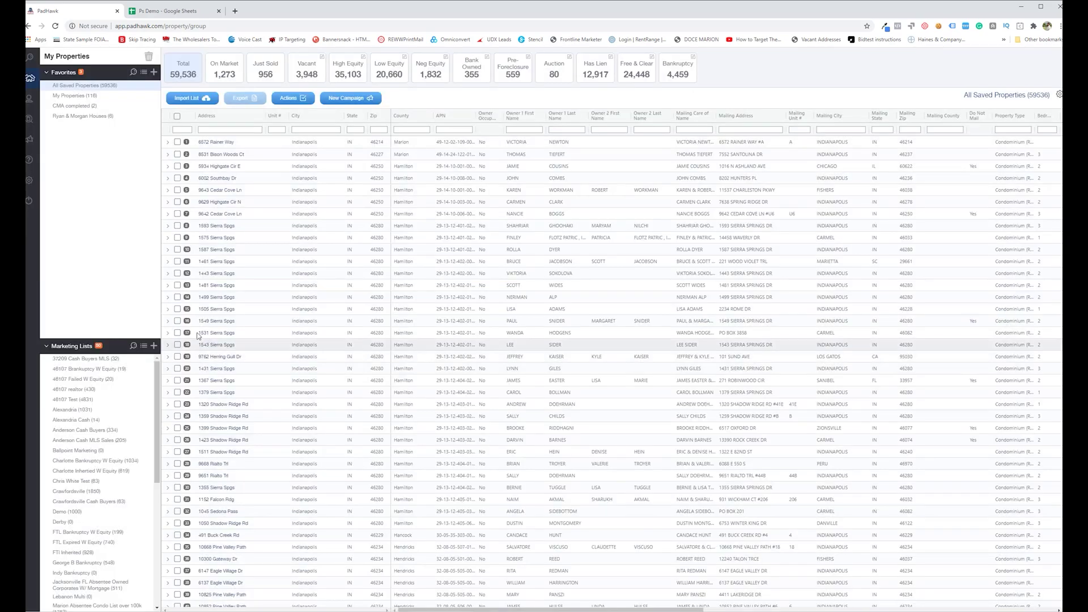
scroll(362, 340, "down", 8)
scroll(113, 480, "down", 5)
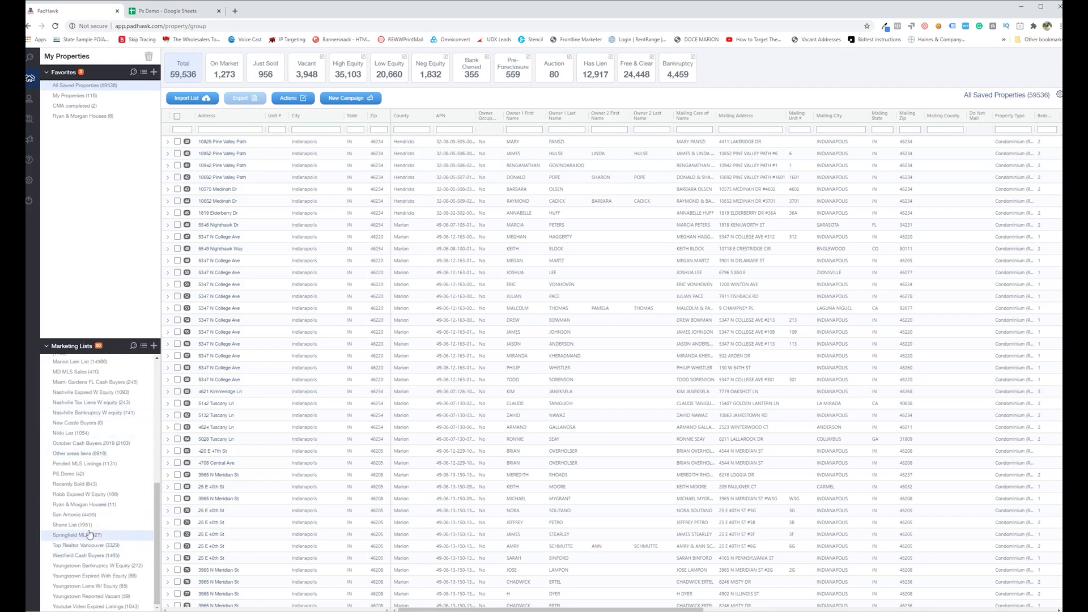
left_click(67, 474)
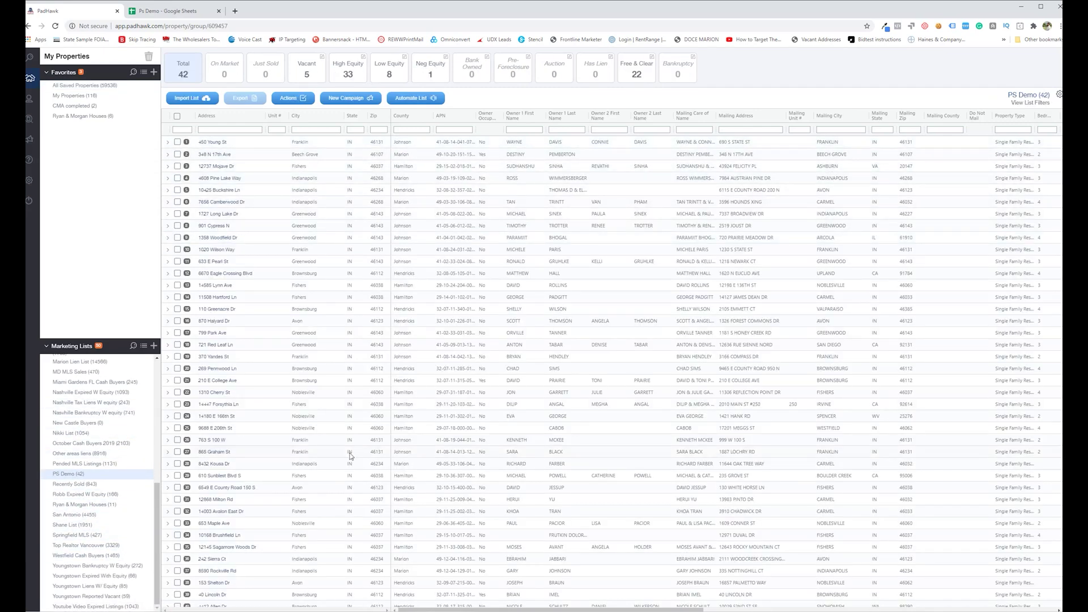
left_click_drag(412, 609, 653, 596)
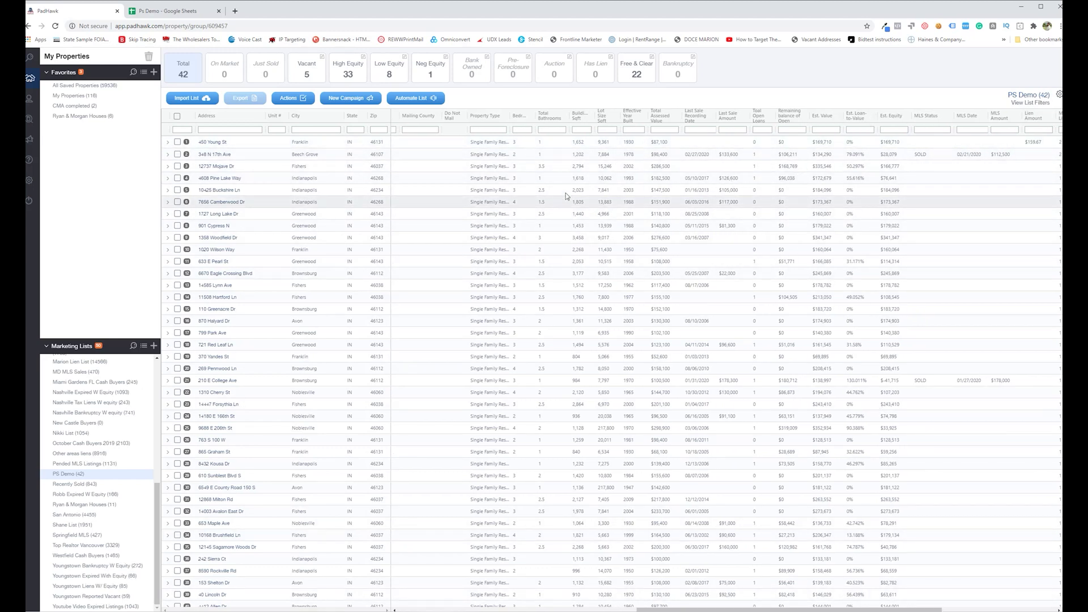
left_click_drag(791, 609, 587, 609)
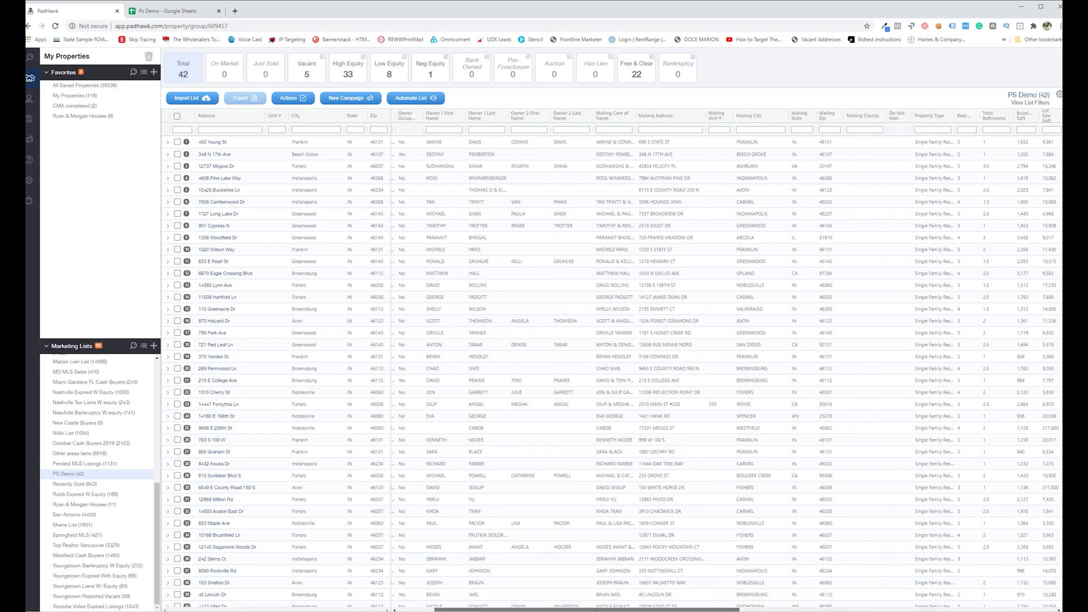
left_click(176, 115)
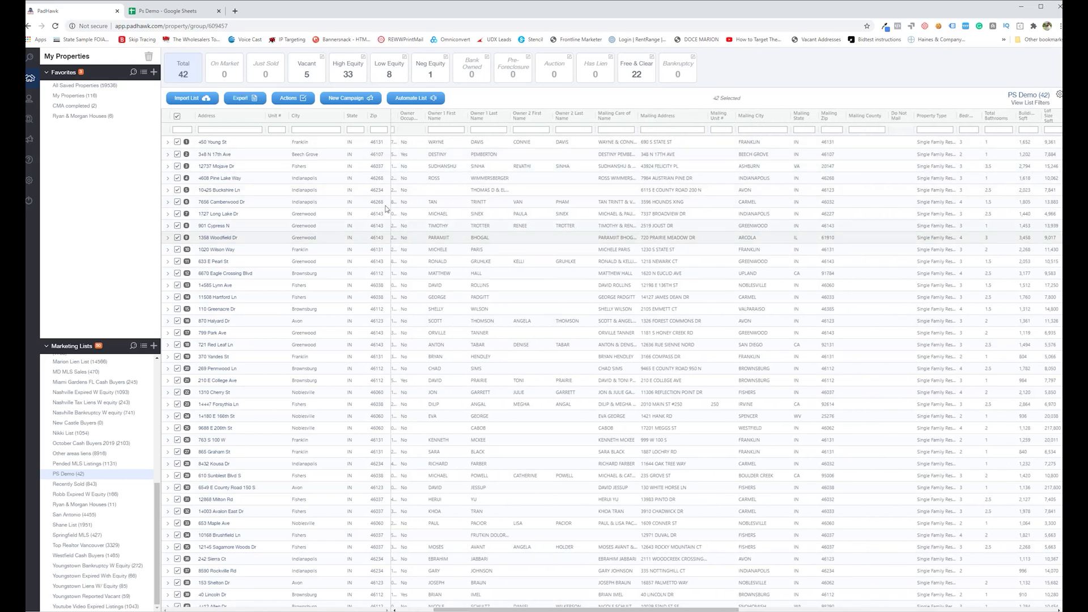
left_click(177, 116)
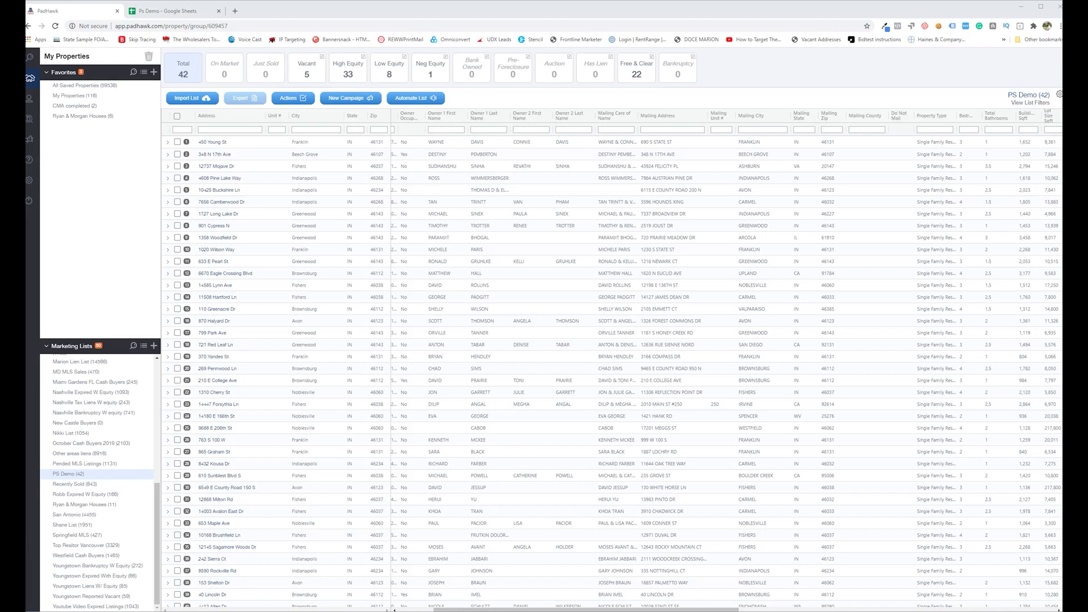
left_click(31, 181)
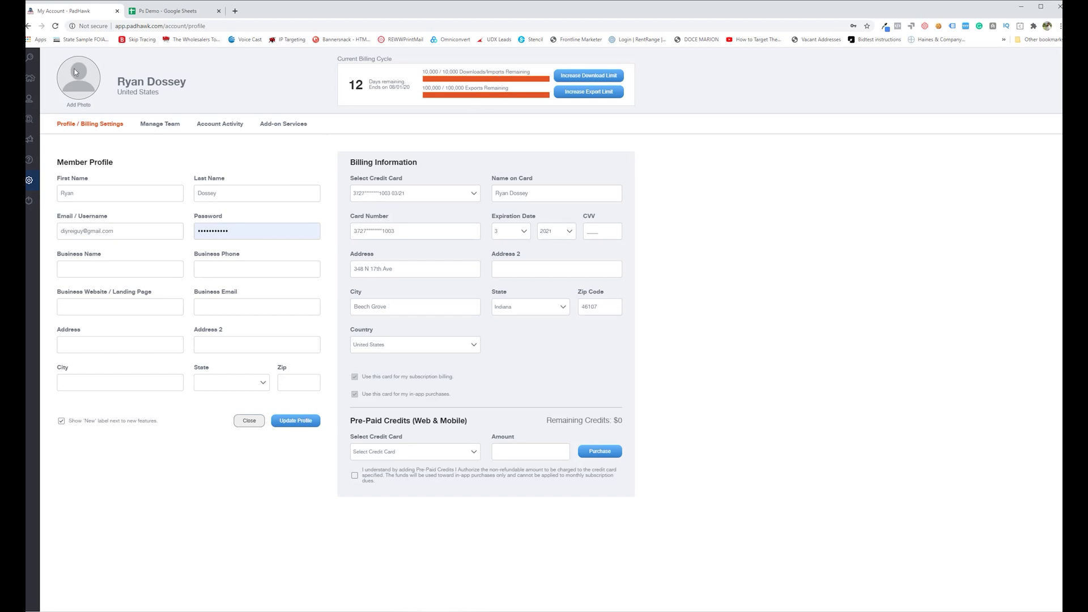
Return to the All Saved Properties table under My Properties.
mouse_move(35, 64)
left_click(46, 78)
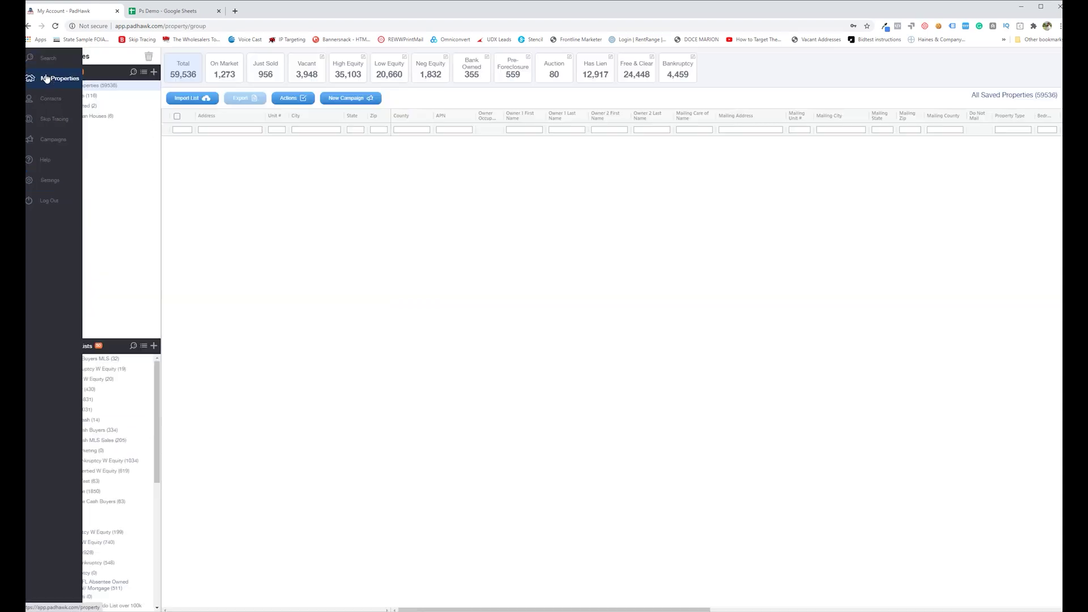